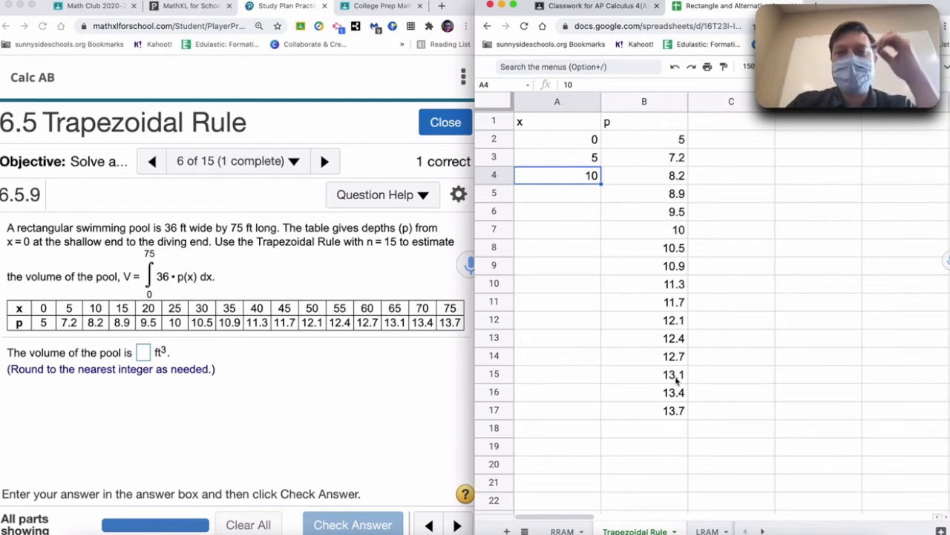
Step: Center-align the contents of columns A and B
click(556, 100)
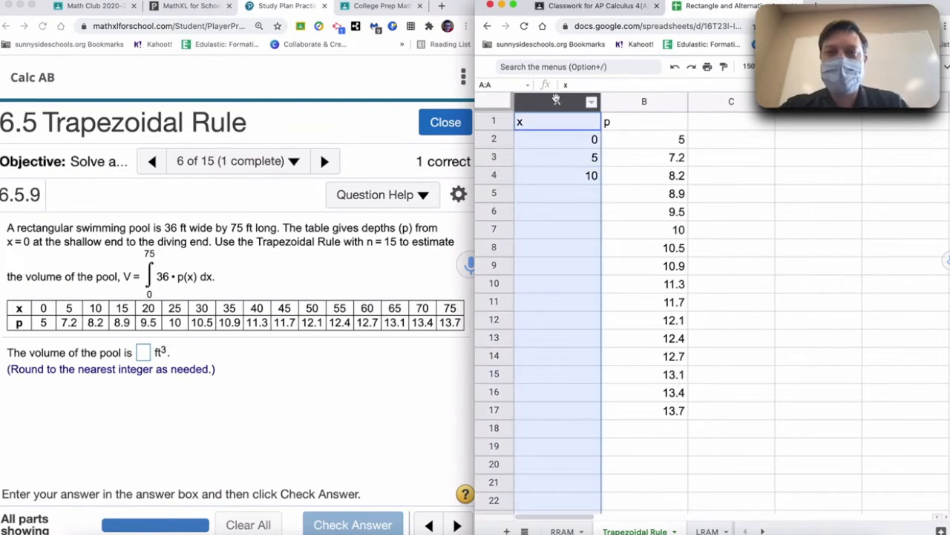
key(shift+Right)
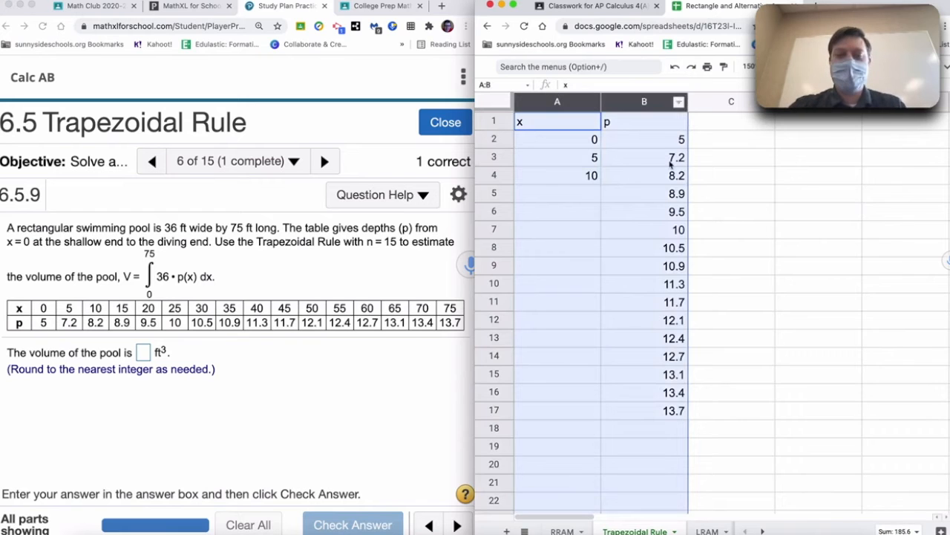
key(super+shift+e)
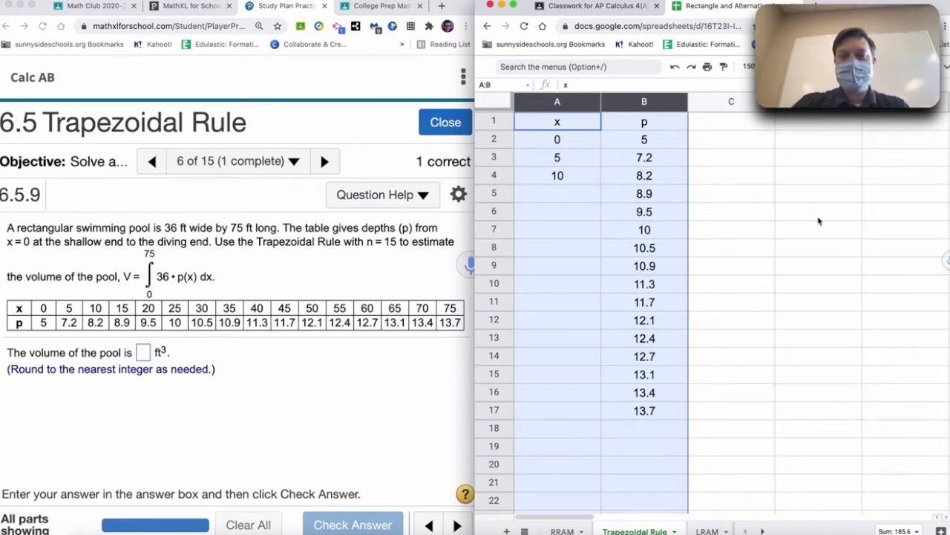
Step: Underline the x and p column headers in cells A1 and B1
key(Down)
key(Down)
key(Down)
key(Up)
key(Up)
key(Up)
key(super+u)
key(Right)
key(super+u)
key(Left)
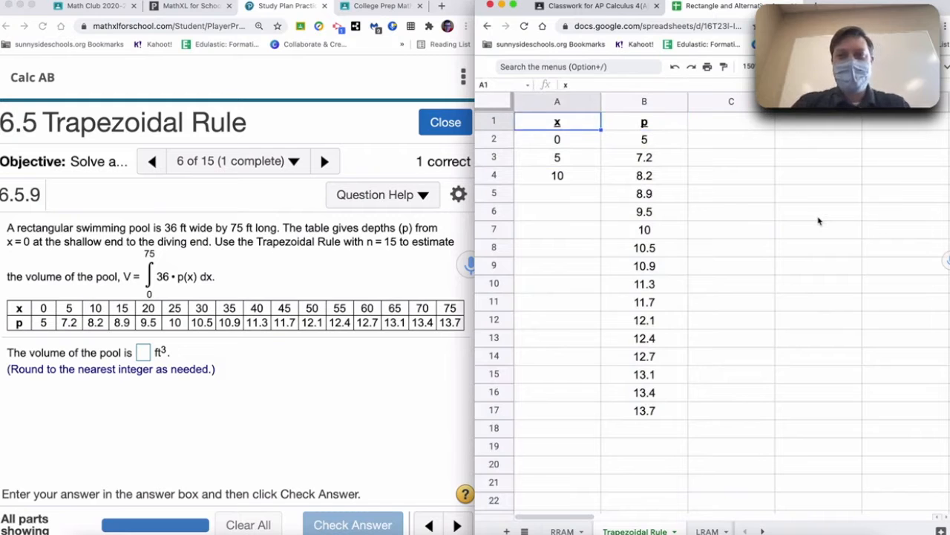
Step: Try extending the x series from cells A2:A4 down to row 17, then undo the fill
key(Down)
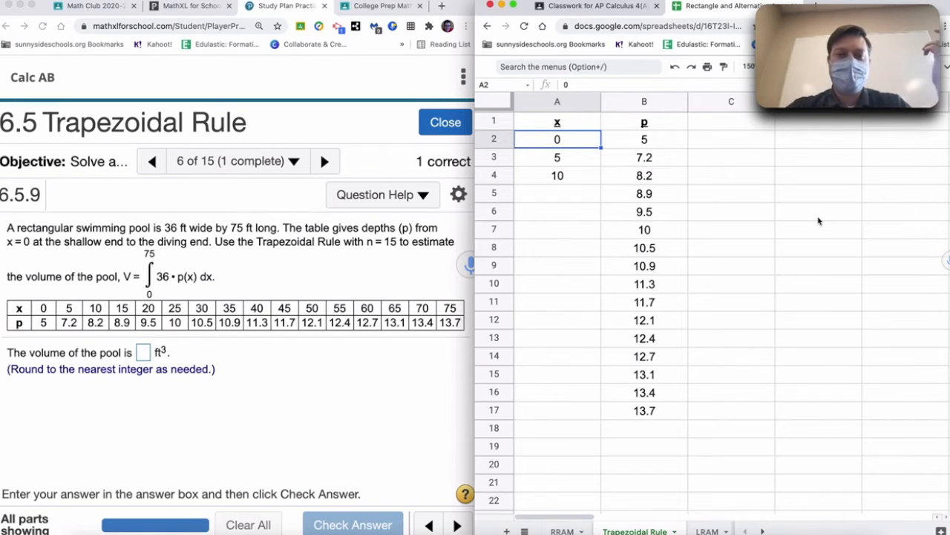
key(Down)
key(Up)
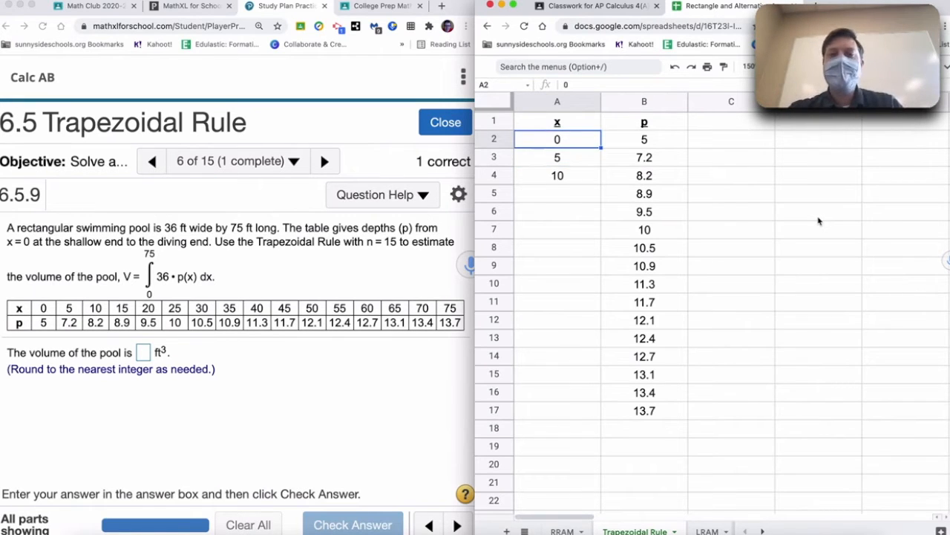
key(shift+Down)
key(shift+Down)
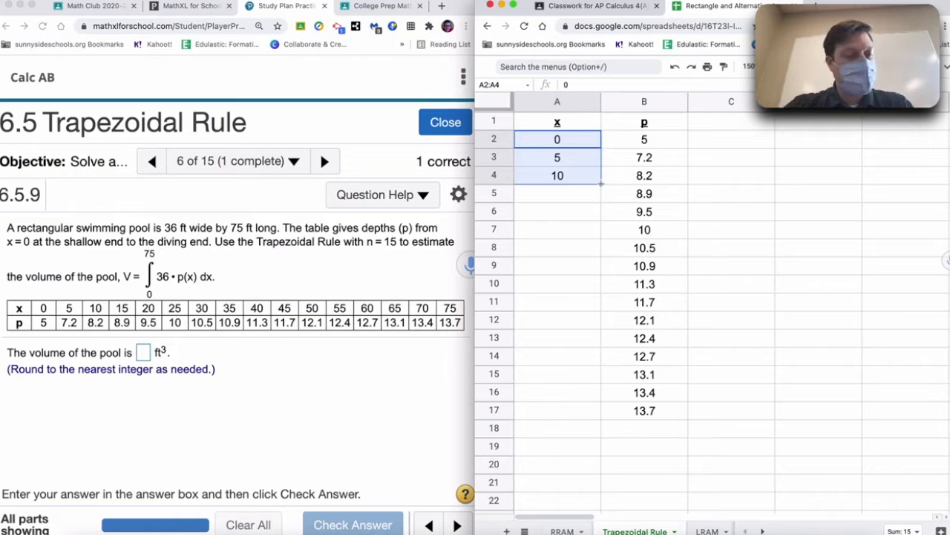
drag(601, 184, 594, 420)
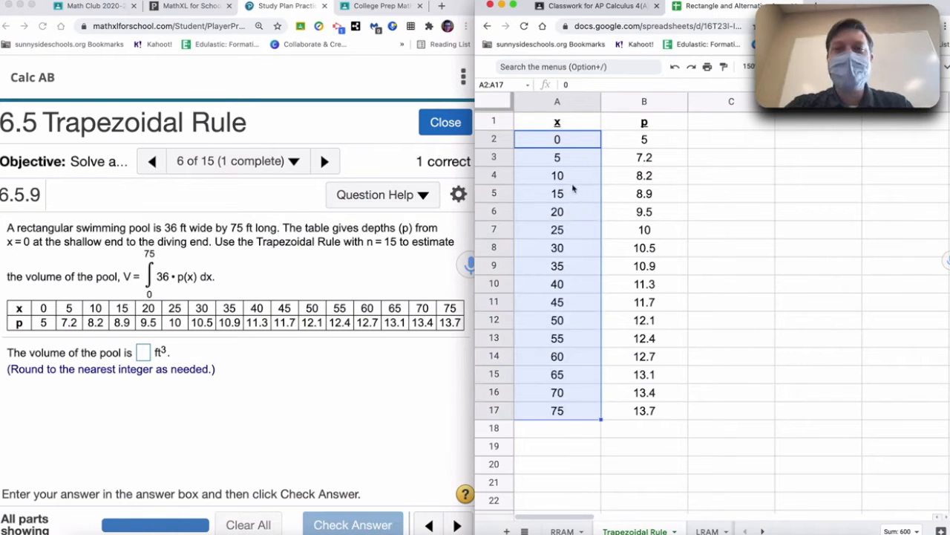
key(super+z)
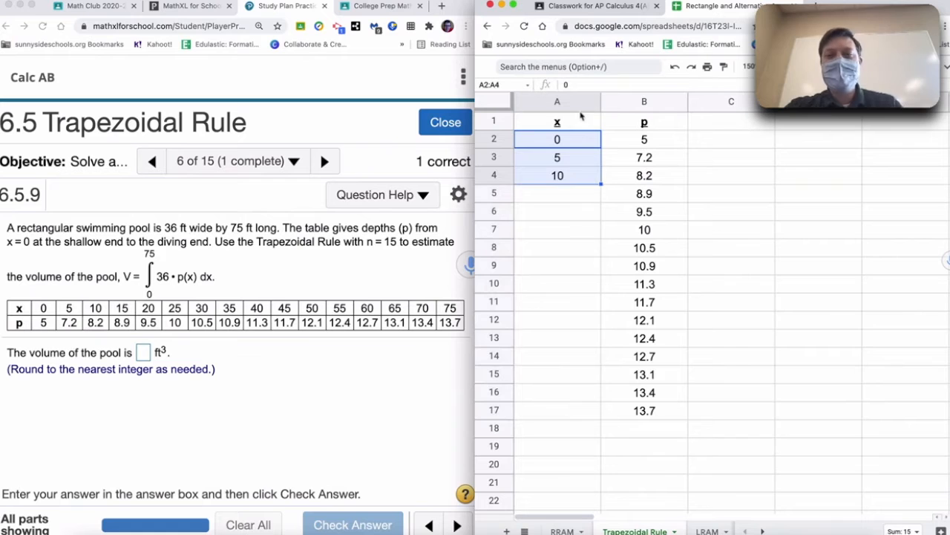
Step: Try filling column A downward from the single value in A4, then undo the fill
click(576, 183)
drag(601, 184, 601, 341)
key(super+z)
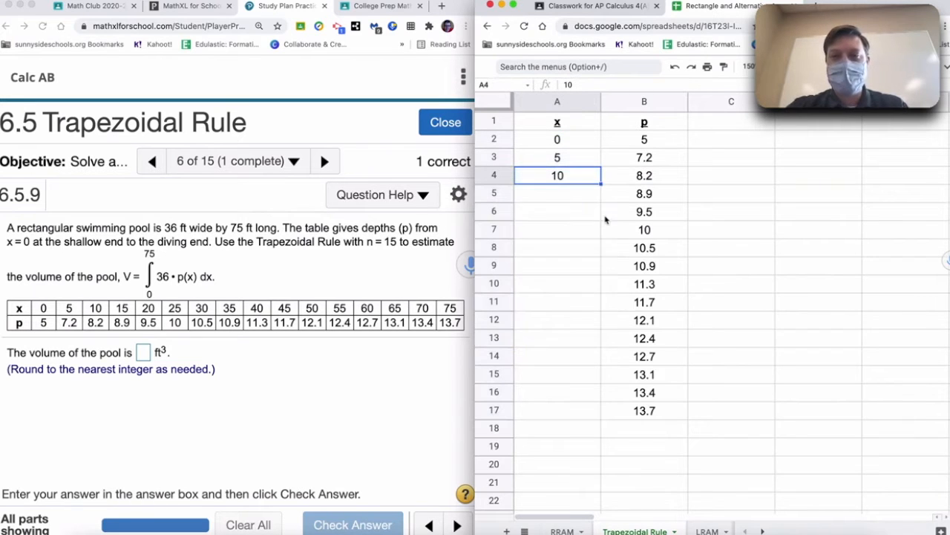
Step: Extend the x series from cells A3:A4 down to A17 so it continues in increments of 5 up to 75
shift+click(584, 165)
drag(602, 184, 599, 417)
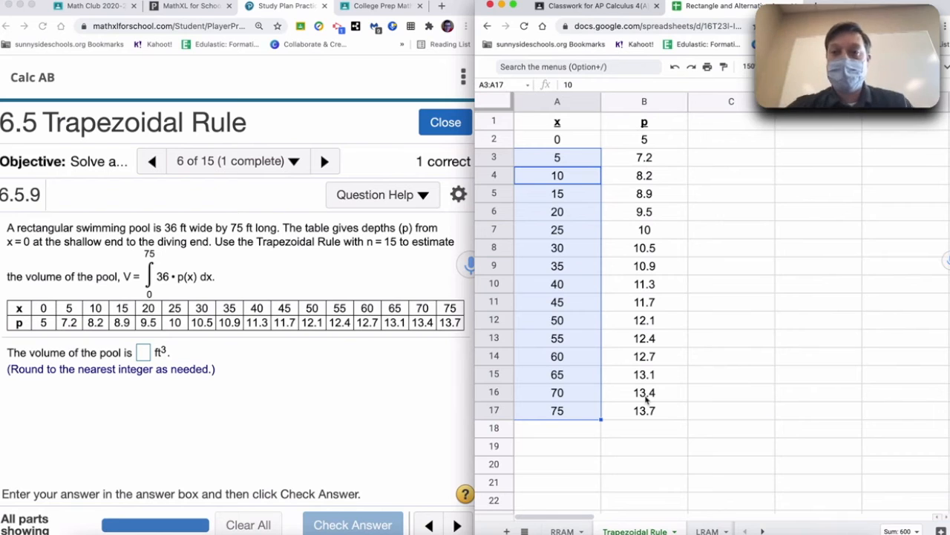
Step: Label cell D2 "Delta_X" and enter the value 5 beside it in E2
click(747, 165)
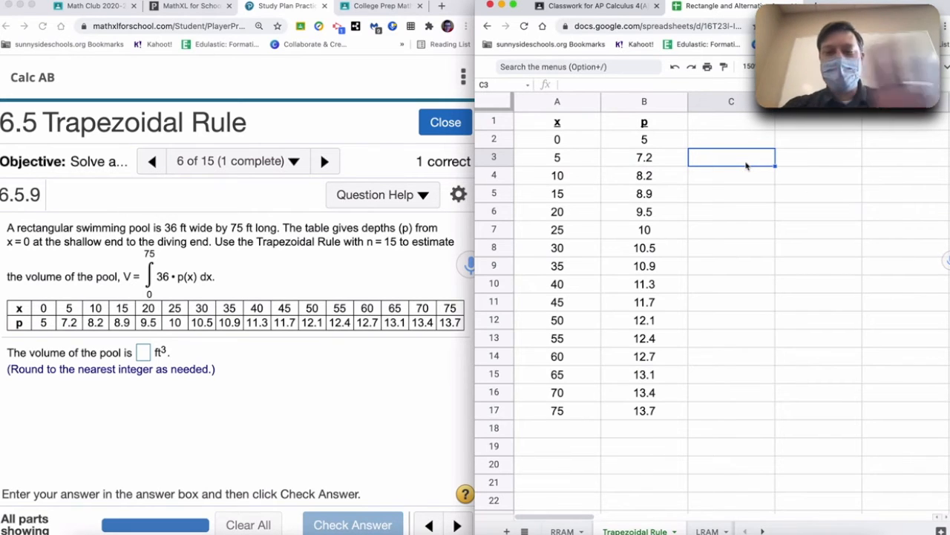
key(Up)
key(Right)
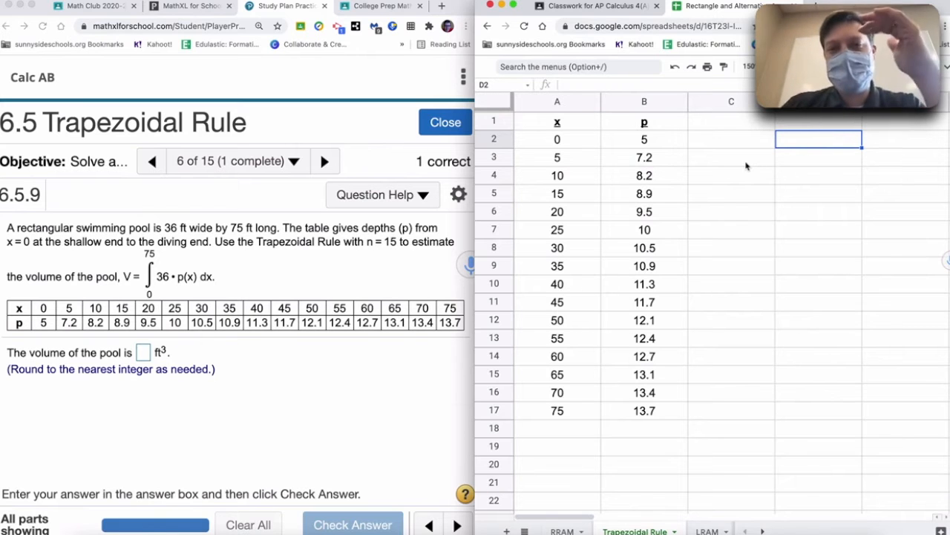
text(Delta_X)
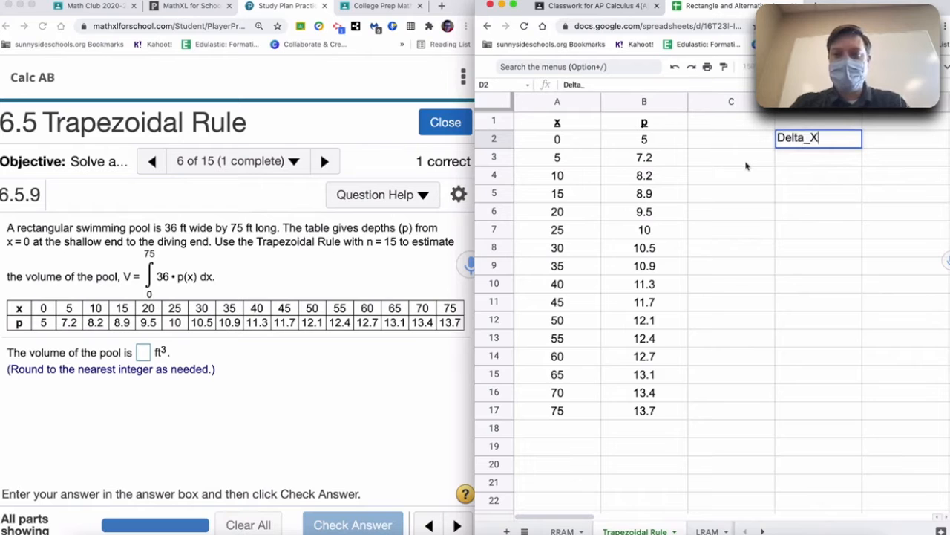
key(Tab)
text(5)
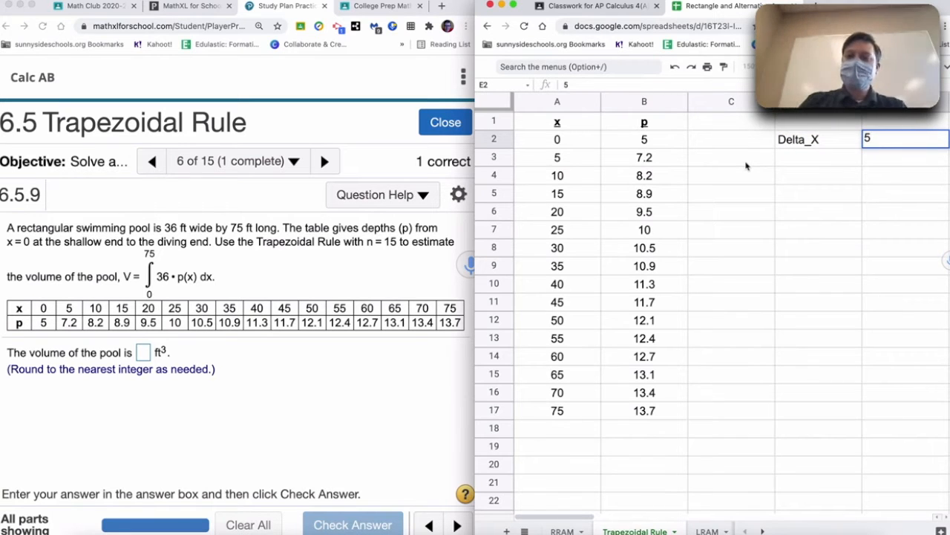
Step: Label cell D3 "Trapezoid Area" and widen the spreadsheet window to show more columns
key(Left)
key(Left)
key(Down)
key(Right)
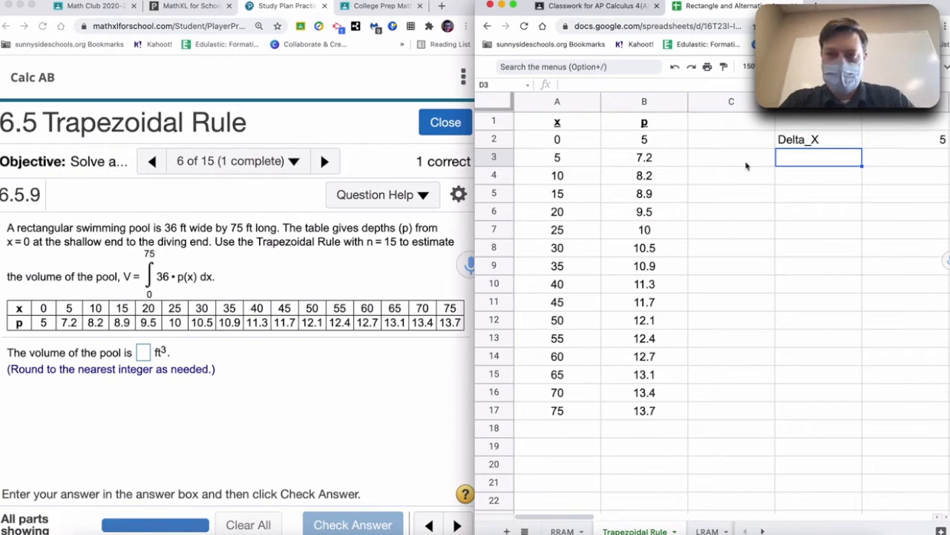
text(Trapezoid Area=)
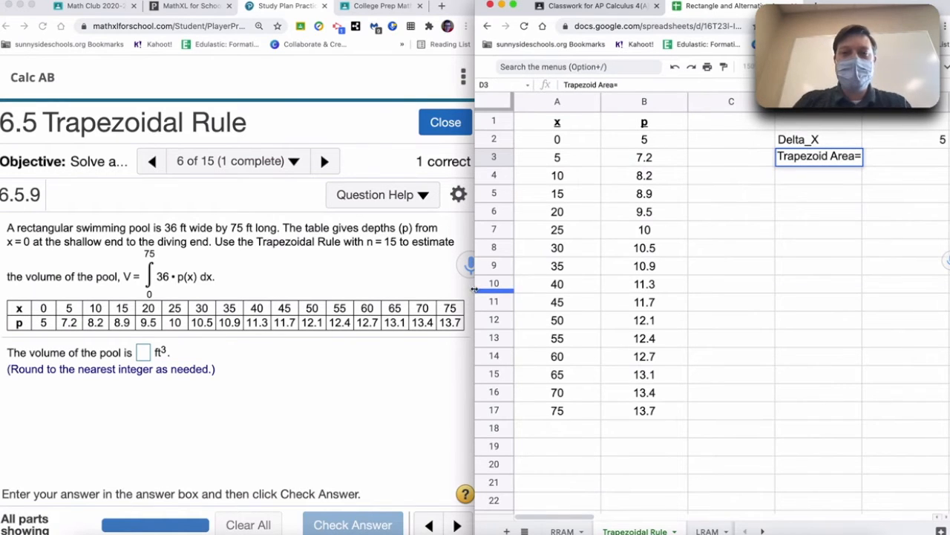
drag(474, 289, 122, 291)
key(BackSpace)
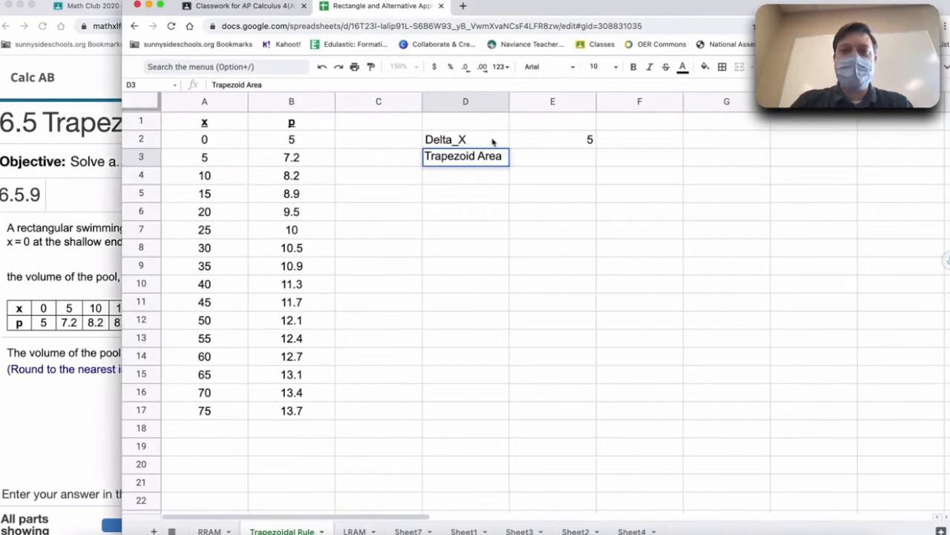
Step: Calculate the trapezoid area in E3 with the formula =E2/2*(B2+2*Sum(B3:B16)+B17)
click(540, 160)
text(=)
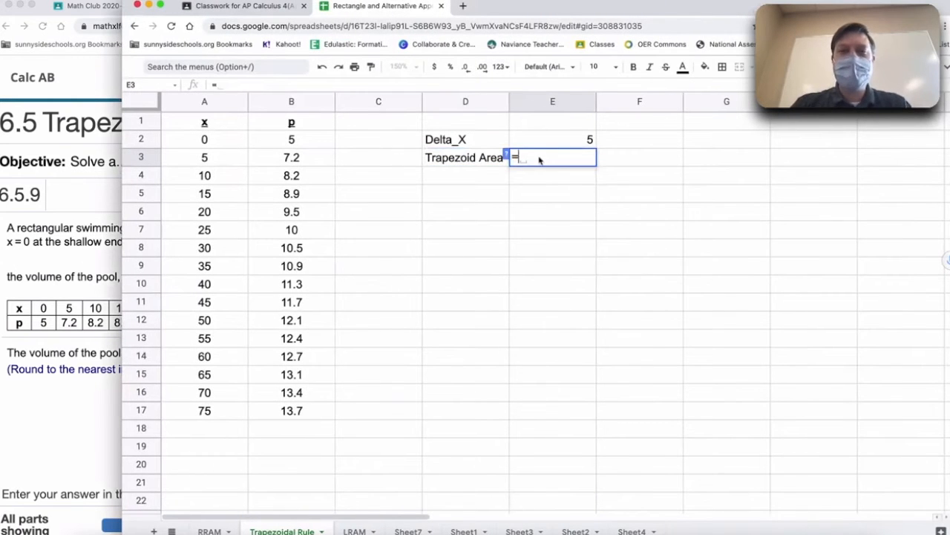
click(575, 141)
text(/2*()
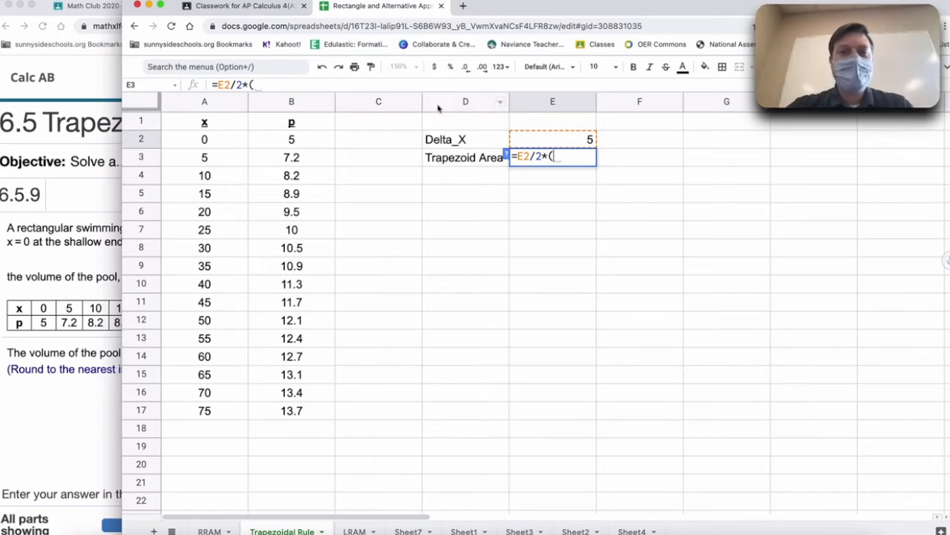
click(302, 141)
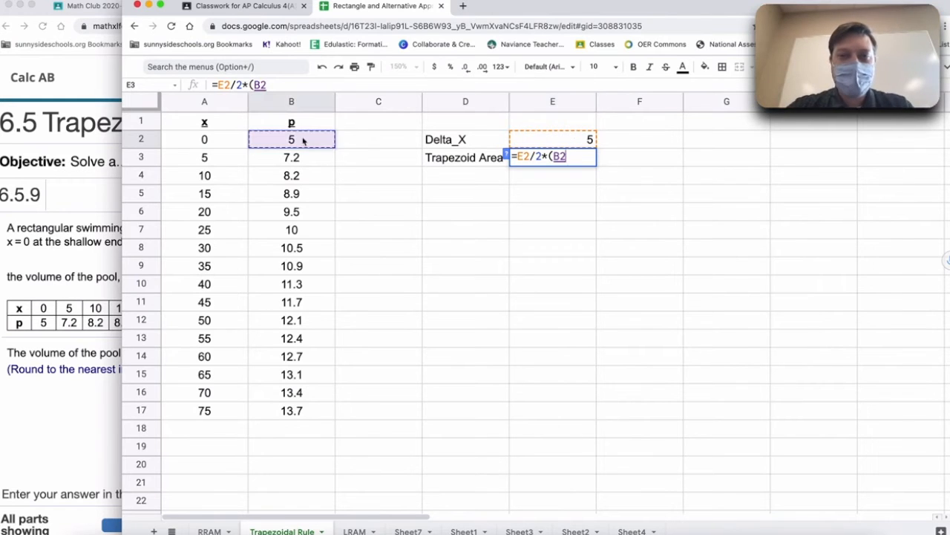
text(+)
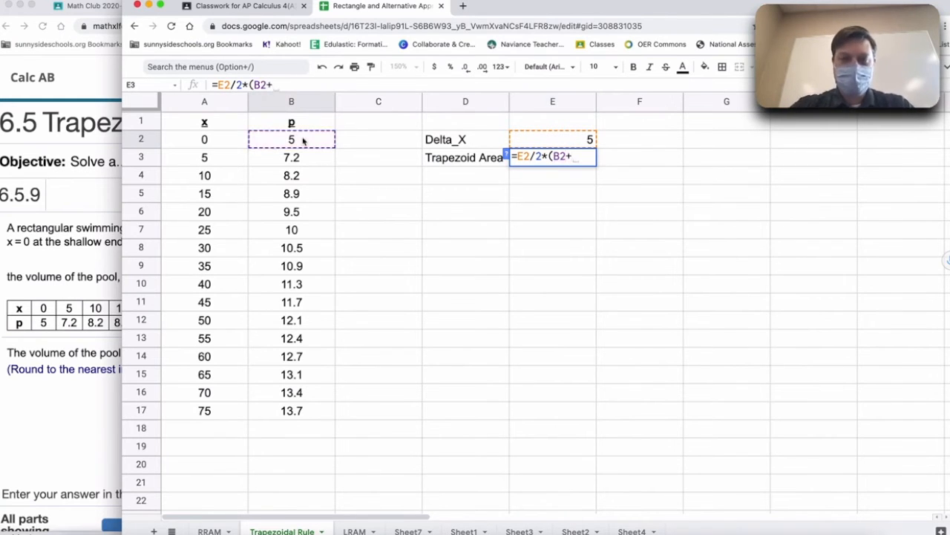
text(2*)
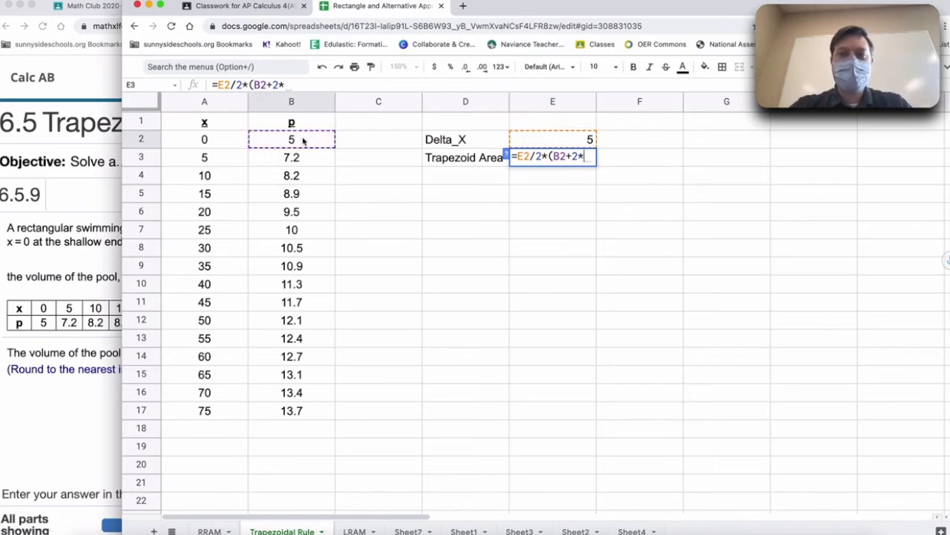
text(Sum()
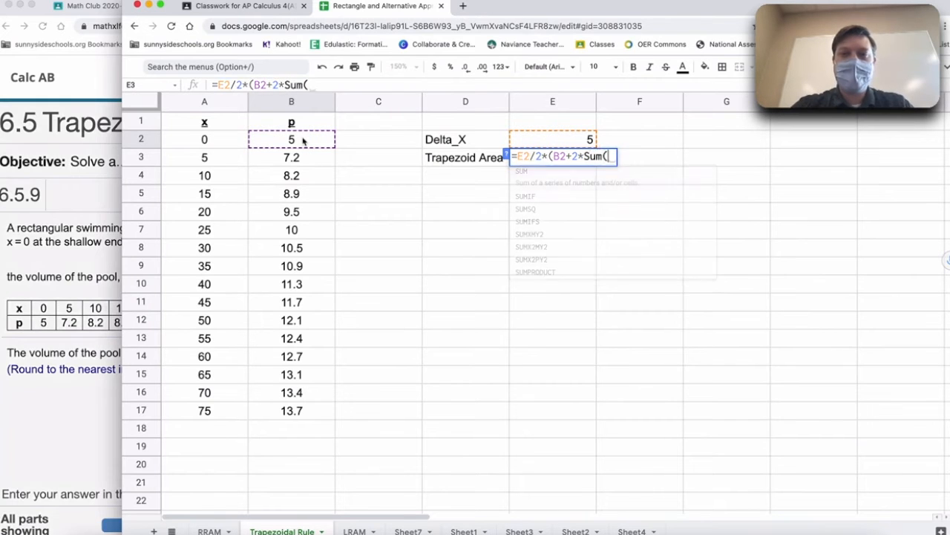
drag(300, 157, 310, 394)
text()+)
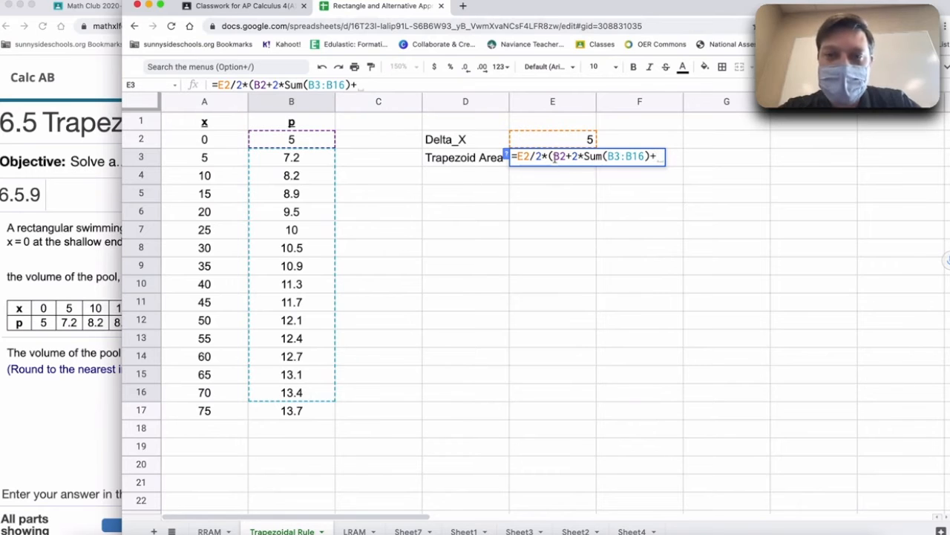
click(315, 412)
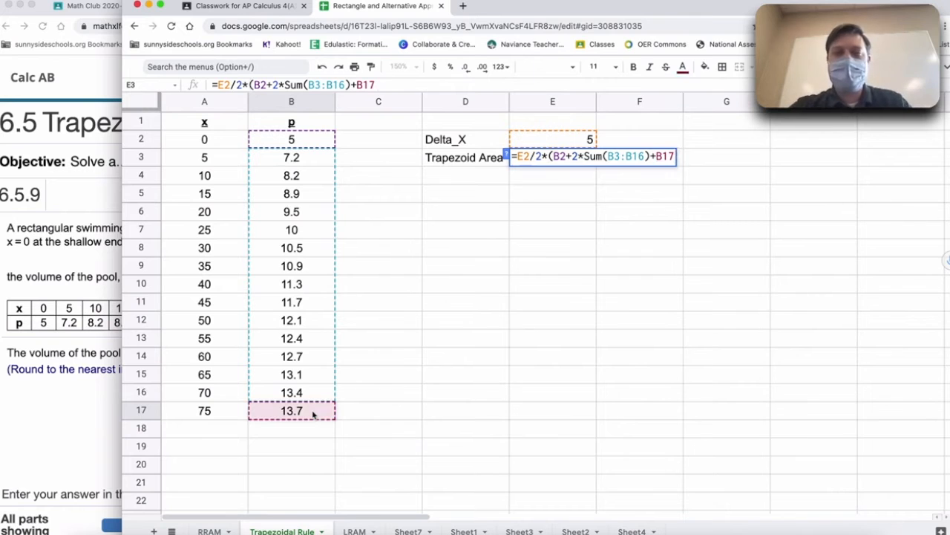
text())
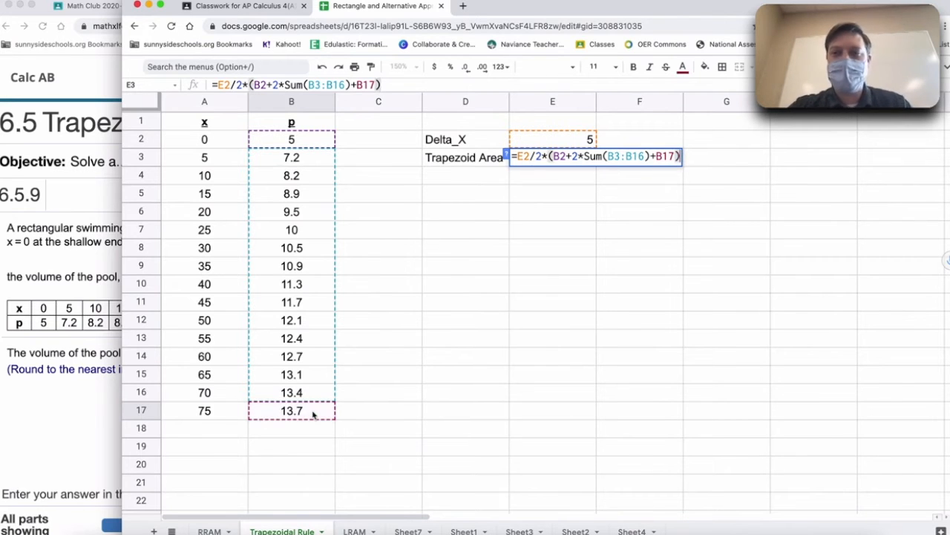
key(Return)
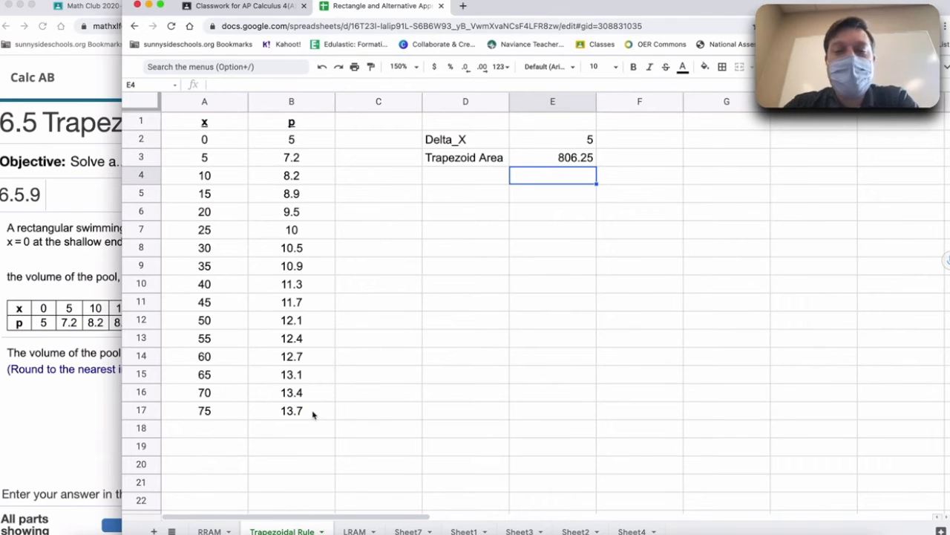
Step: Switch to the MathXL exercise, submit 806.25 as the volume of the pool, and dismiss the feedback
click(38, 451)
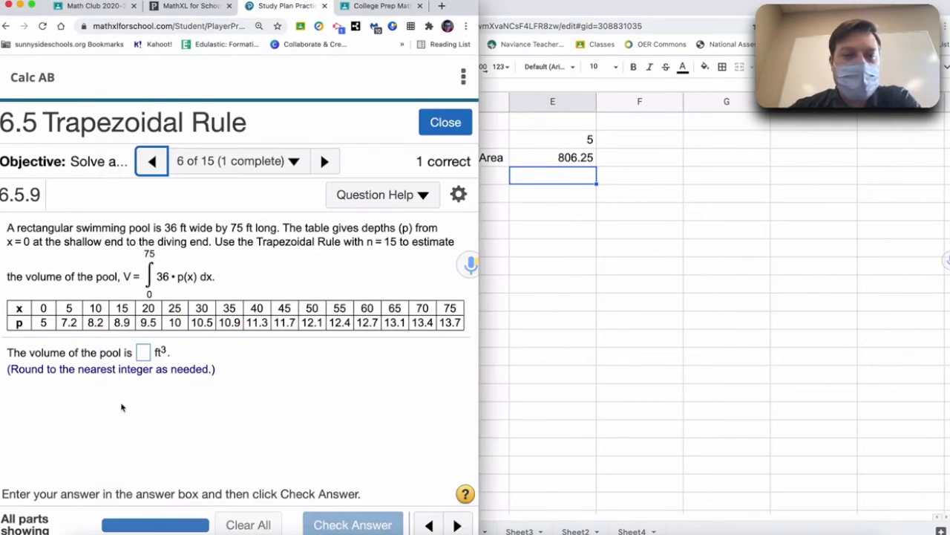
click(145, 354)
text(6.25)
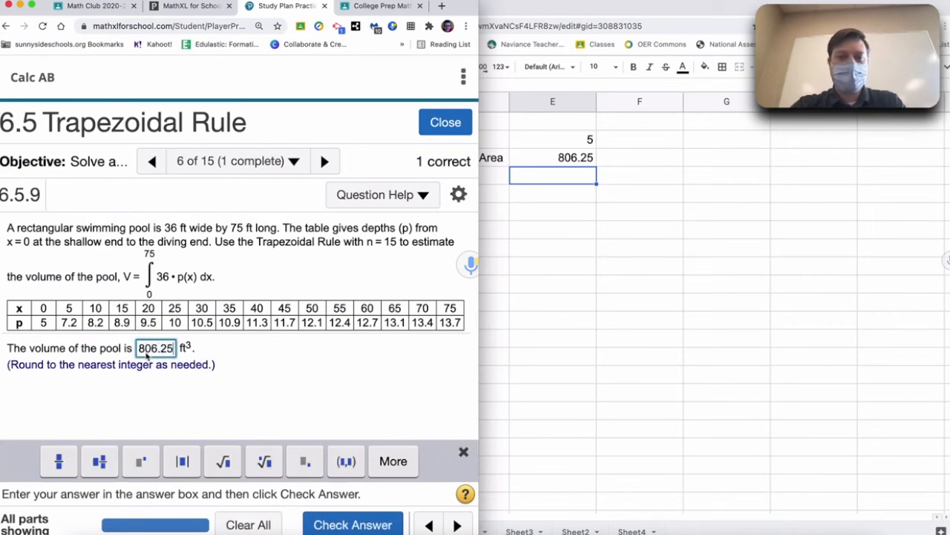
key(Return)
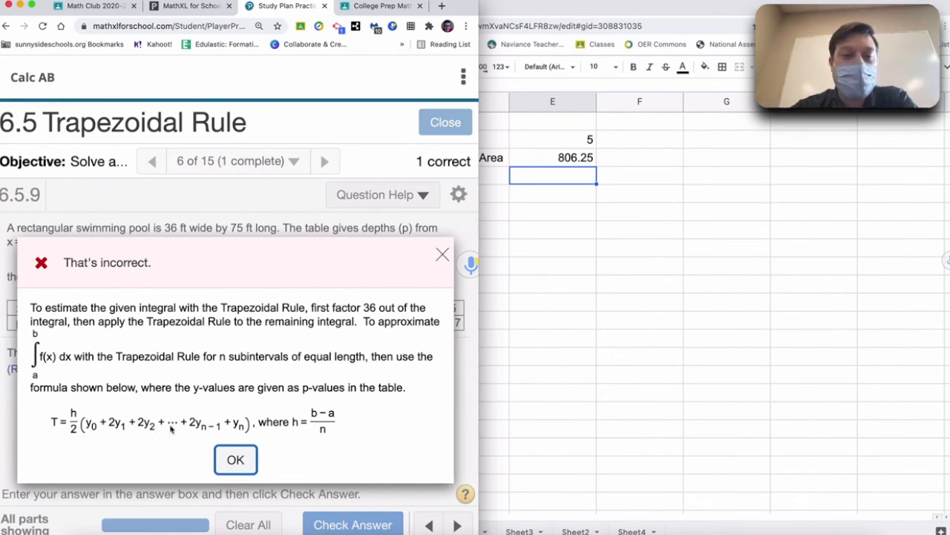
click(443, 254)
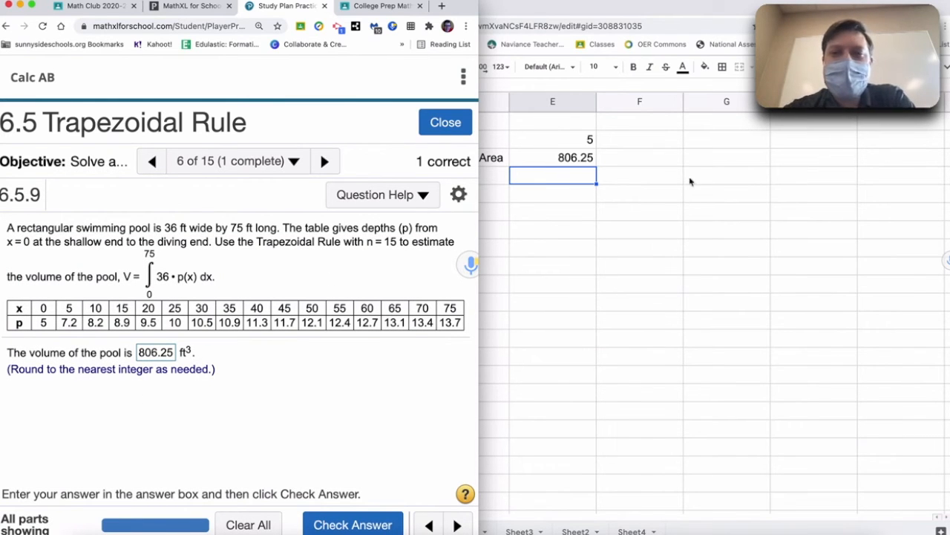
Step: Switch to the spreadsheet to calculate the pool's volume in E4 with the formula =36*E3 and review the area formula in E3
click(572, 162)
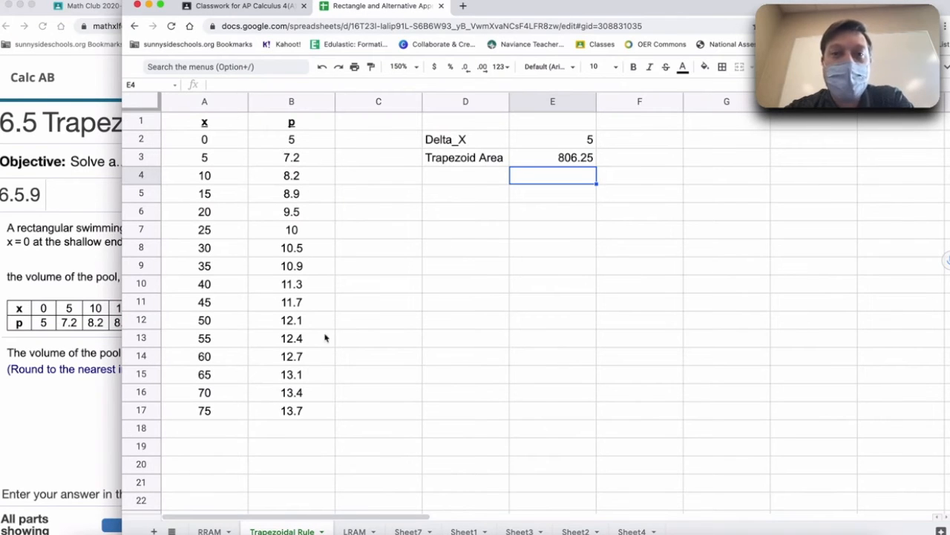
text(=36*)
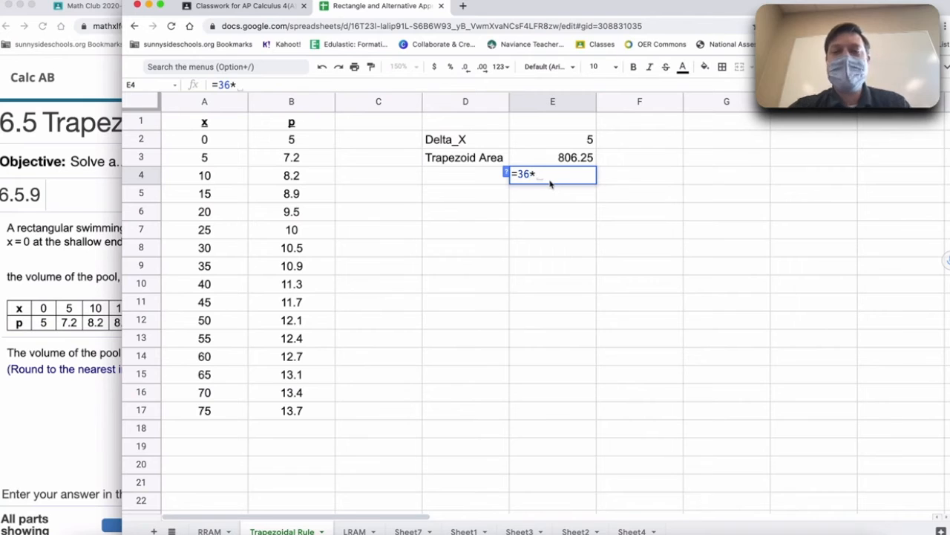
click(553, 162)
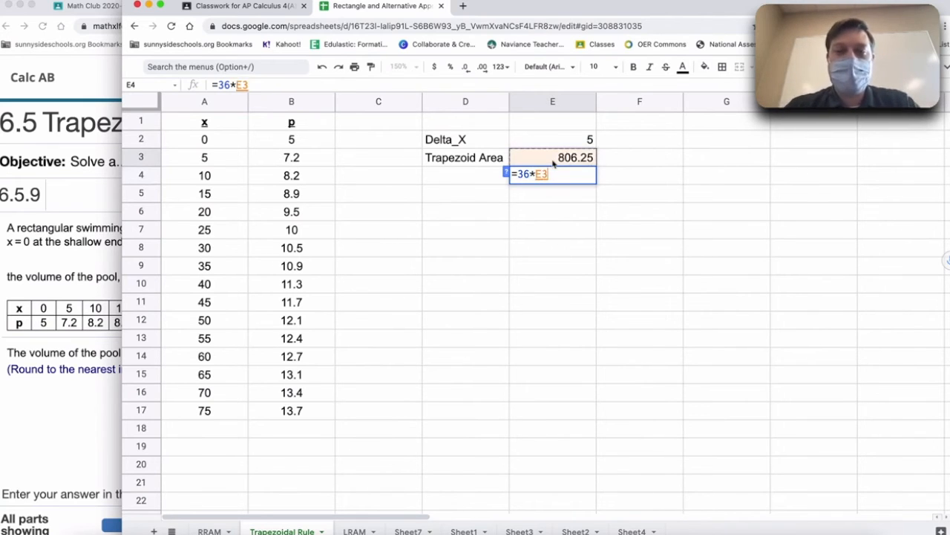
key(Return)
double_click(556, 158)
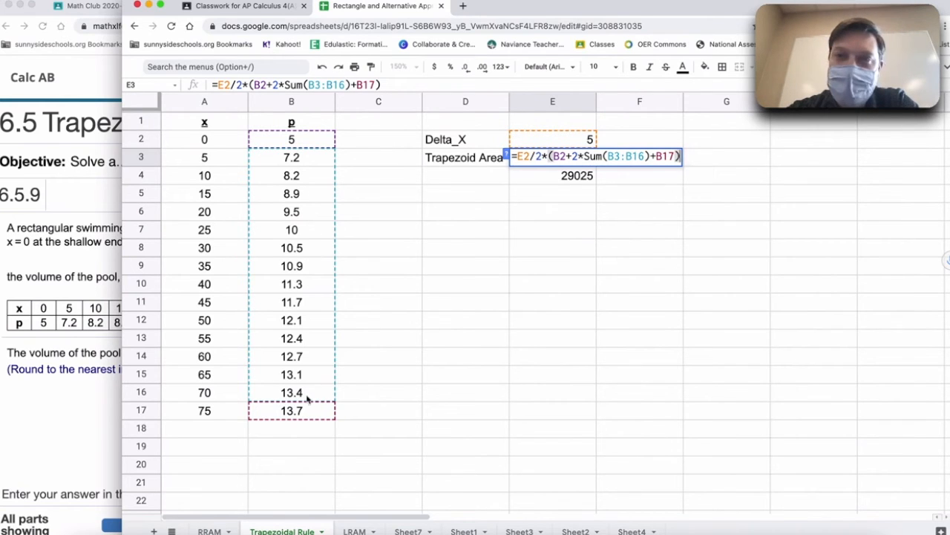
key(Return)
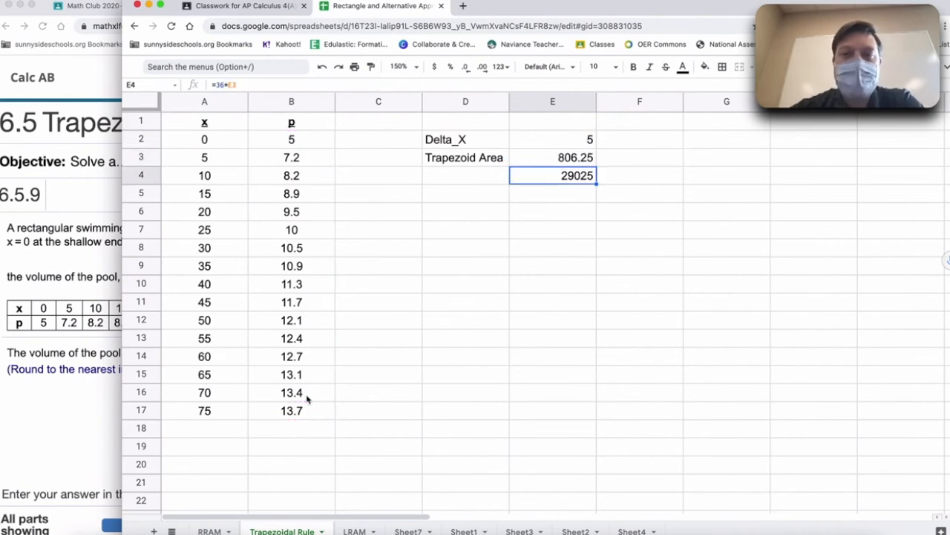
Step: Switch to the MathXL exercise, submit 29025 as the volume of the pool, and dismiss the feedback
click(77, 394)
click(163, 355)
double_click(164, 354)
text(29025)
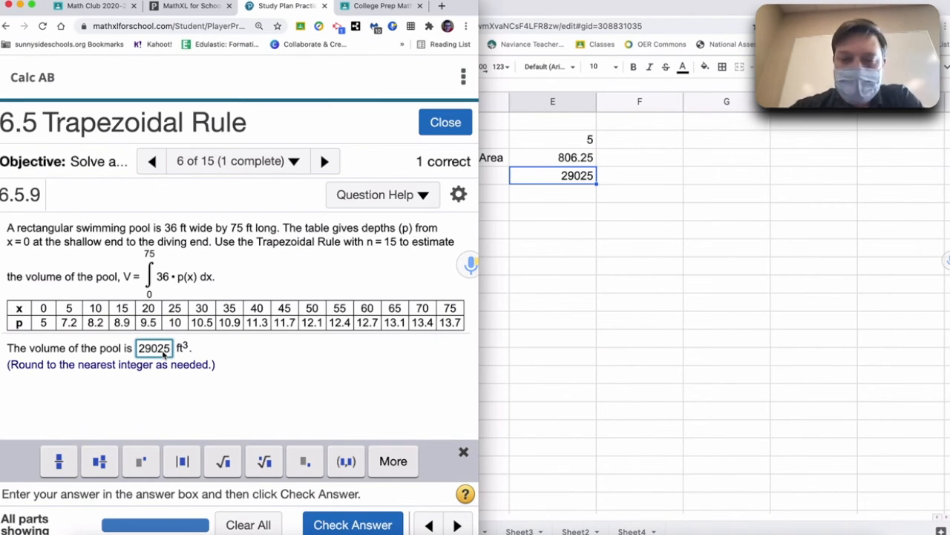
key(Return)
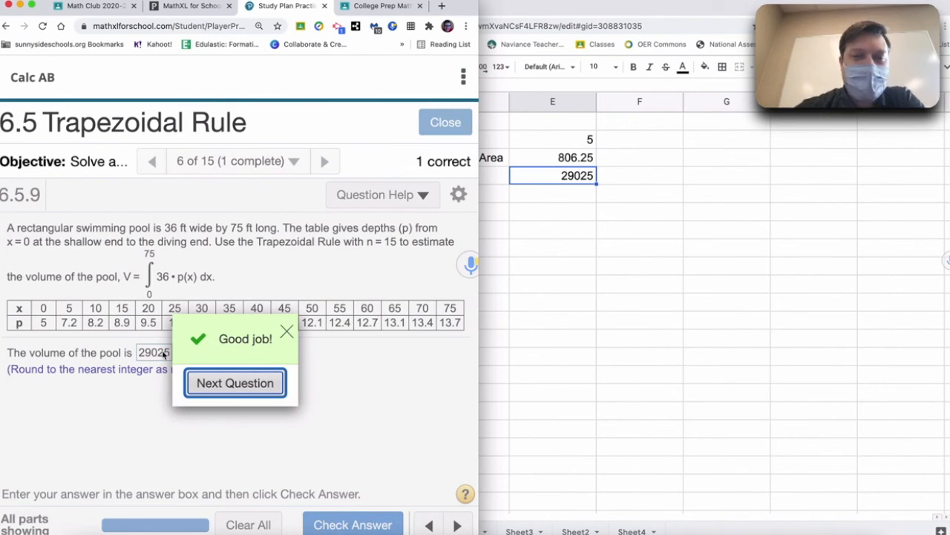
click(287, 331)
Step: In the spreadsheet, label cell D6 "LRAM" and calculate the left-endpoint sum in E6 with =E2*Sum(B2:B16)
click(626, 208)
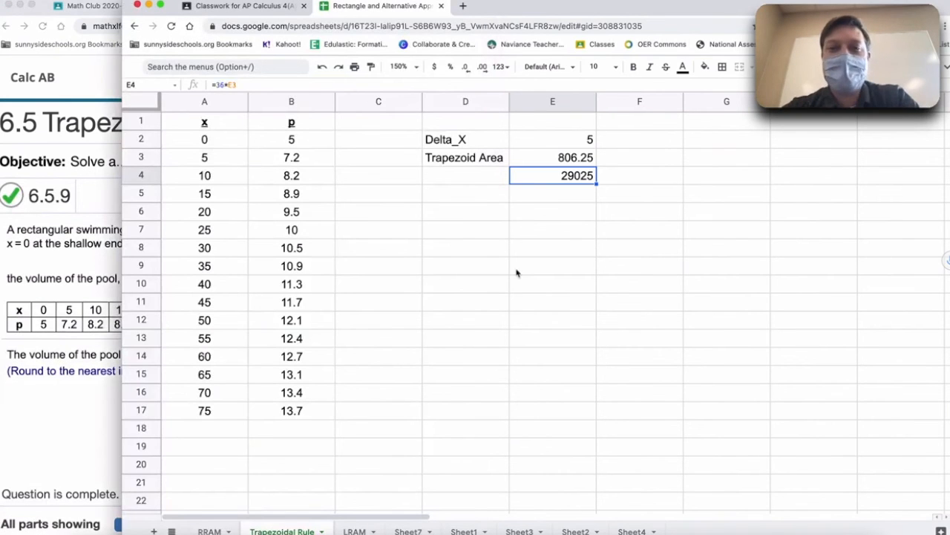
click(467, 217)
text(LRAM)
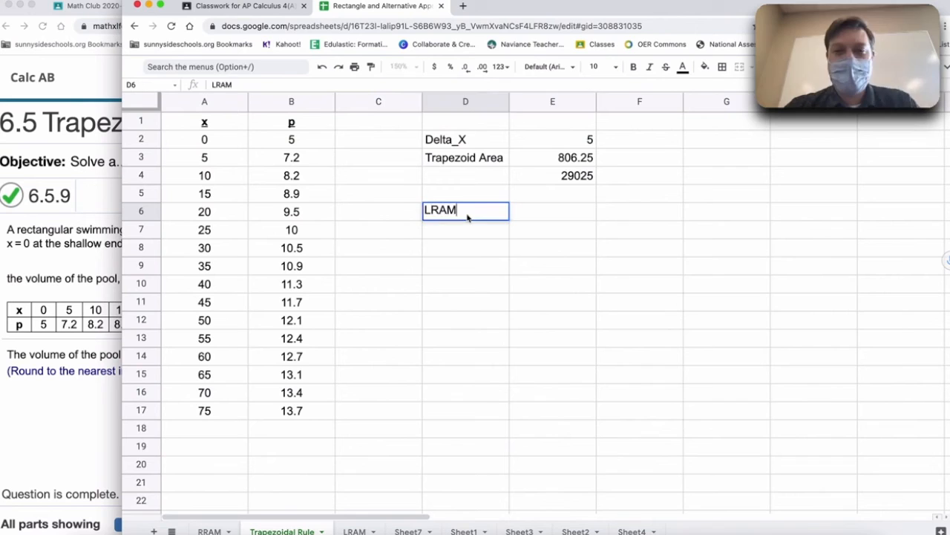
key(Tab)
text(=)
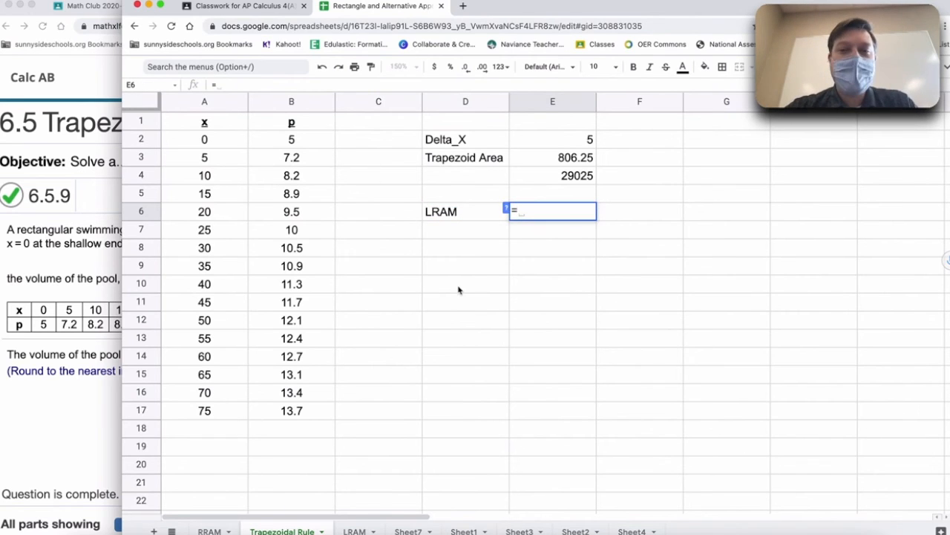
click(539, 146)
text(*Sum()
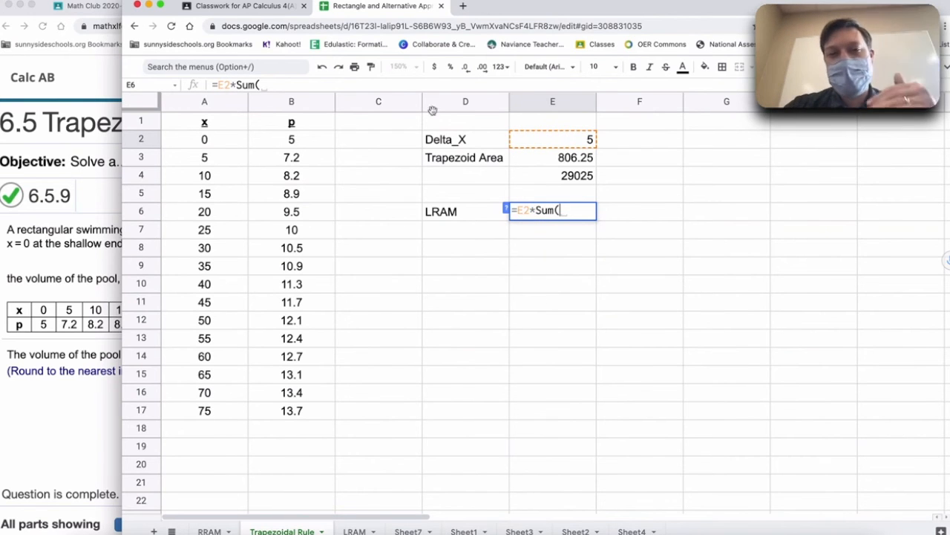
drag(309, 146, 321, 396)
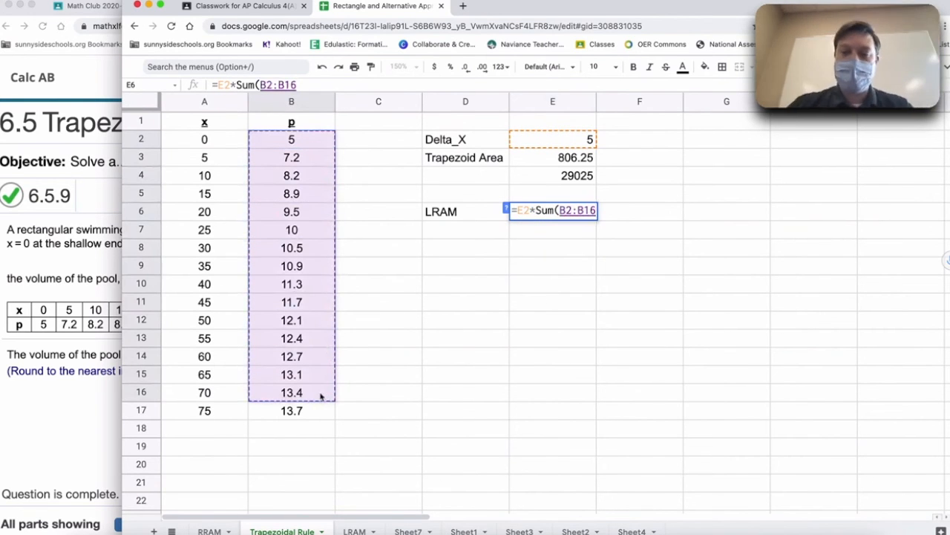
key(Return)
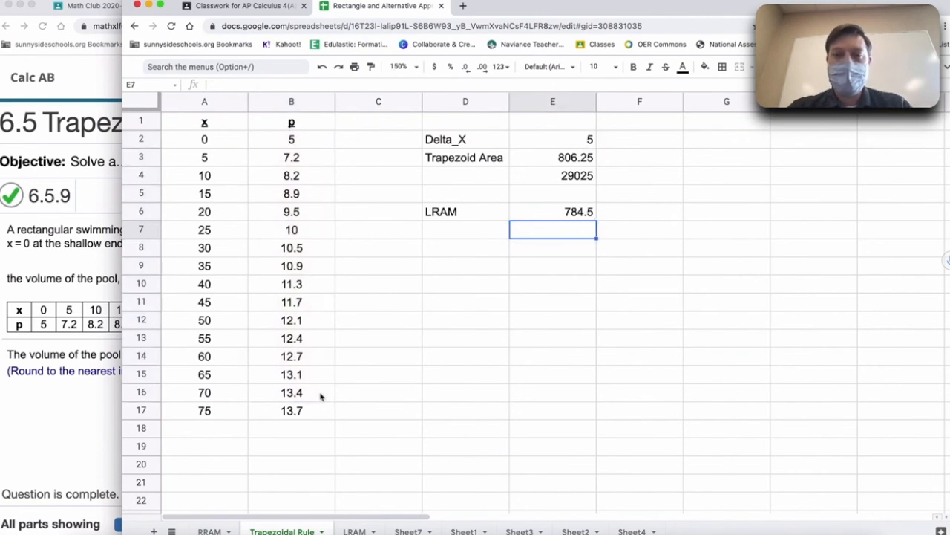
Step: Multiply the LRAM formula in E6 by 36
key(Up)
key(Right)
key(Left)
key(Return)
text(*36)
key(Return)
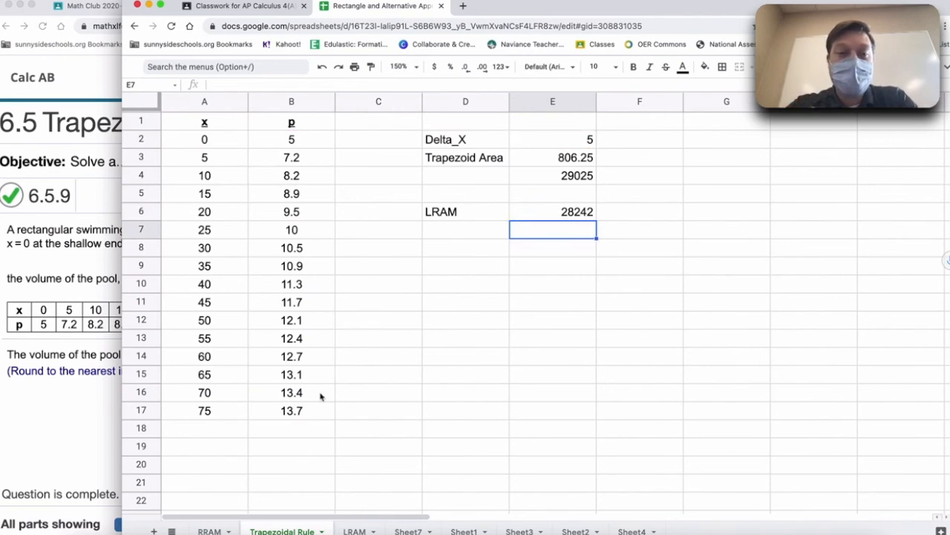
Step: Label cell D7 "RRAM" and calculate the right-endpoint sum in E7 with the formula =E2*sum(B3:B17)
click(455, 236)
text(RRAM)
key(Tab)
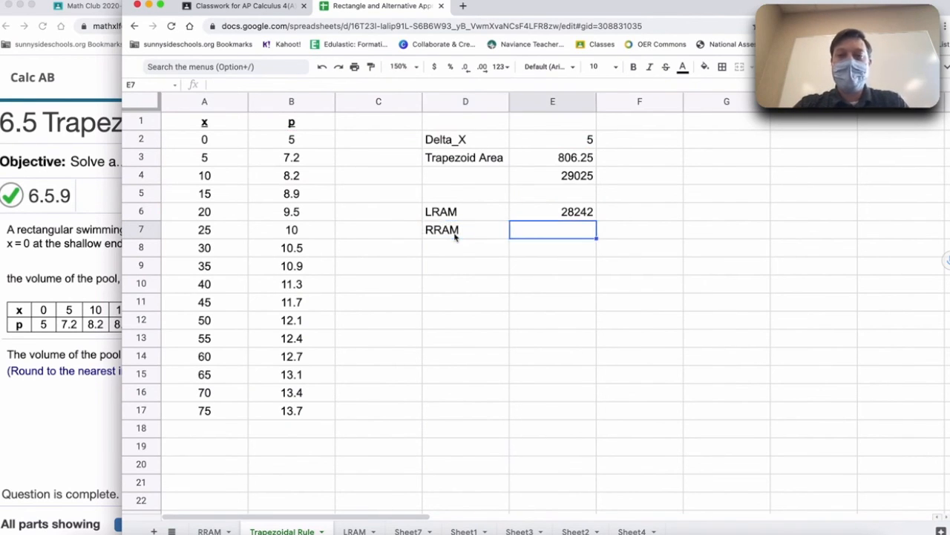
text(=)
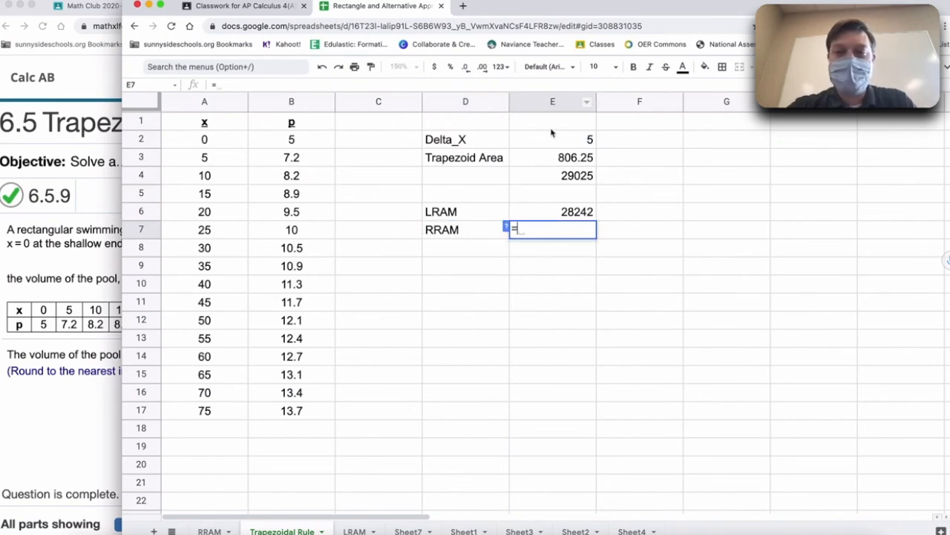
click(547, 141)
text(*sum()
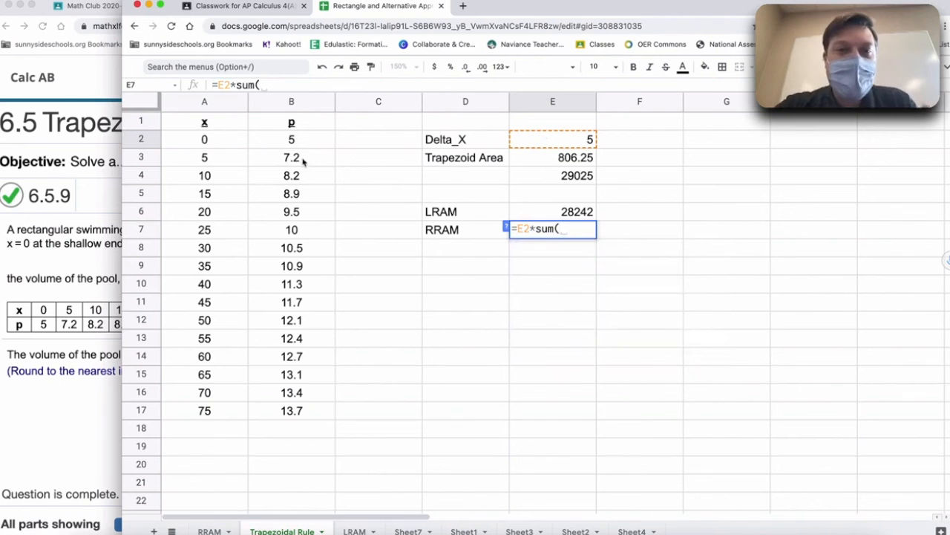
drag(303, 161, 300, 410)
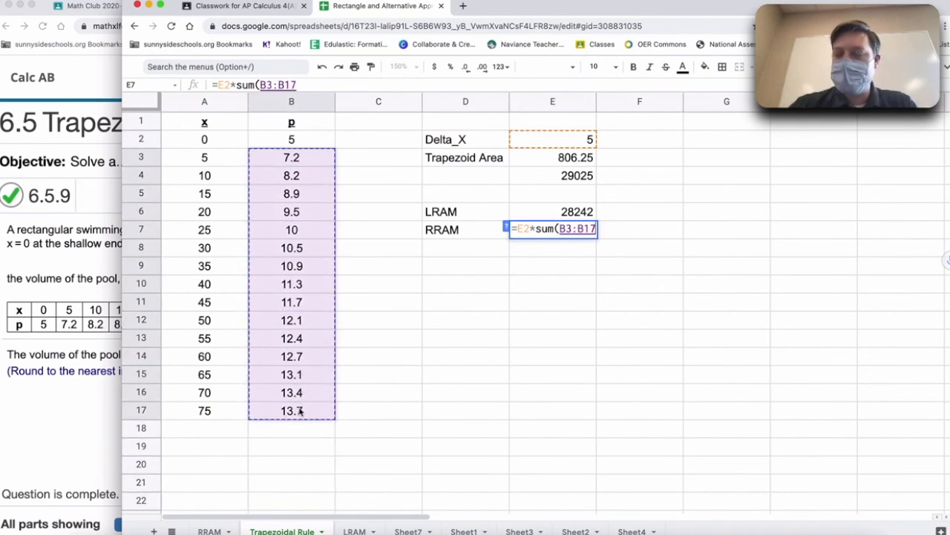
key(Return)
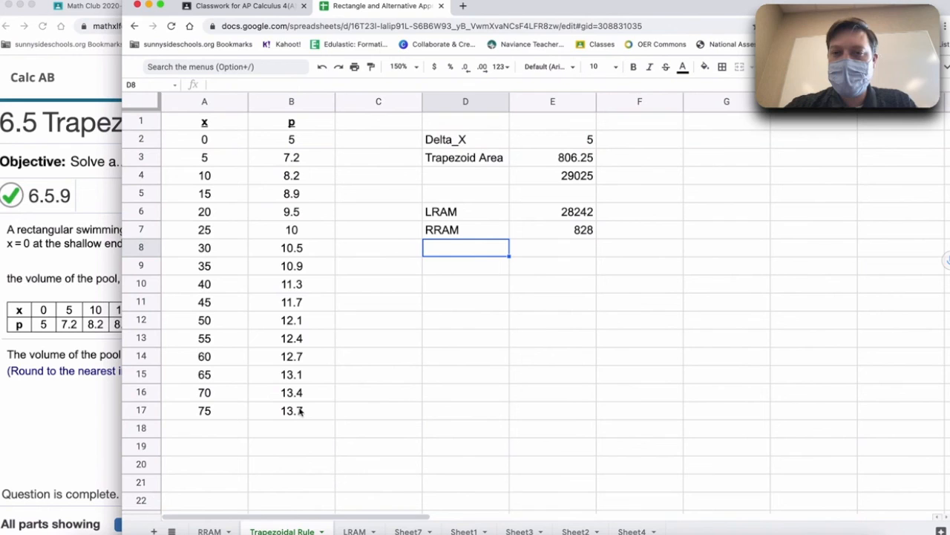
Step: Multiply the RRAM formula in E7 by 36
key(Up)
key(Right)
key(Return)
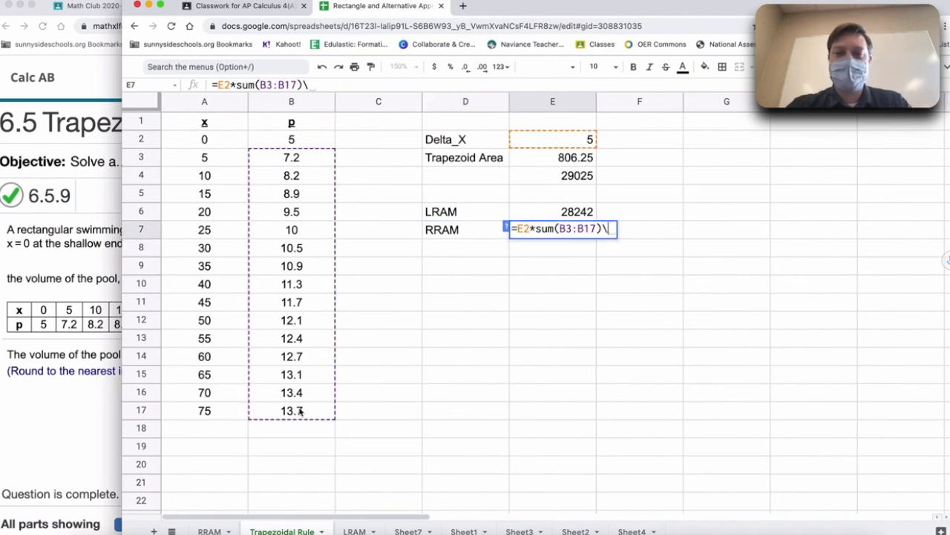
text(*36)
key(Return)
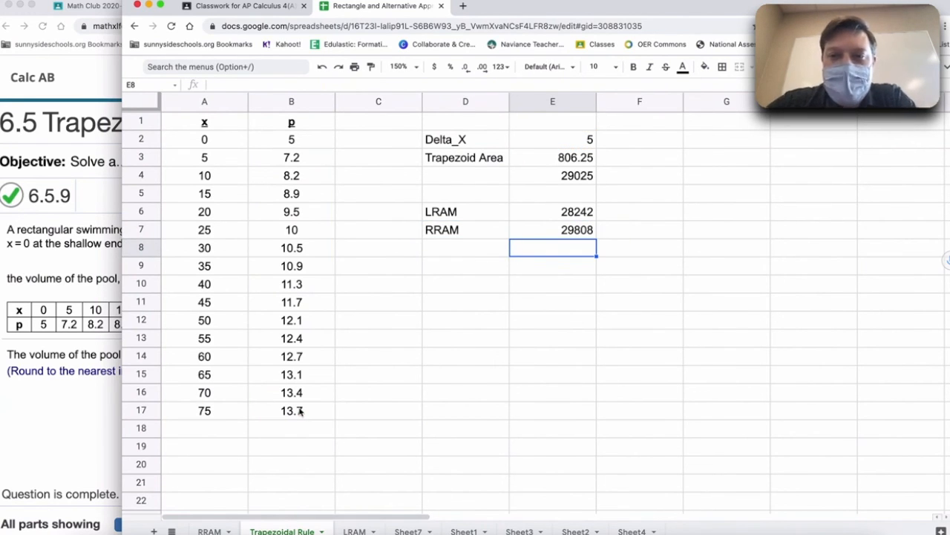
Step: Label cell D9 "Average L/R AM"
click(477, 269)
text(Average L/R AM)
key(Tab)
Step: Calculate the average of the LRAM and RRAM values in E9 with the formula =(E6+E7)/2
text(=)
click(567, 213)
text(+)
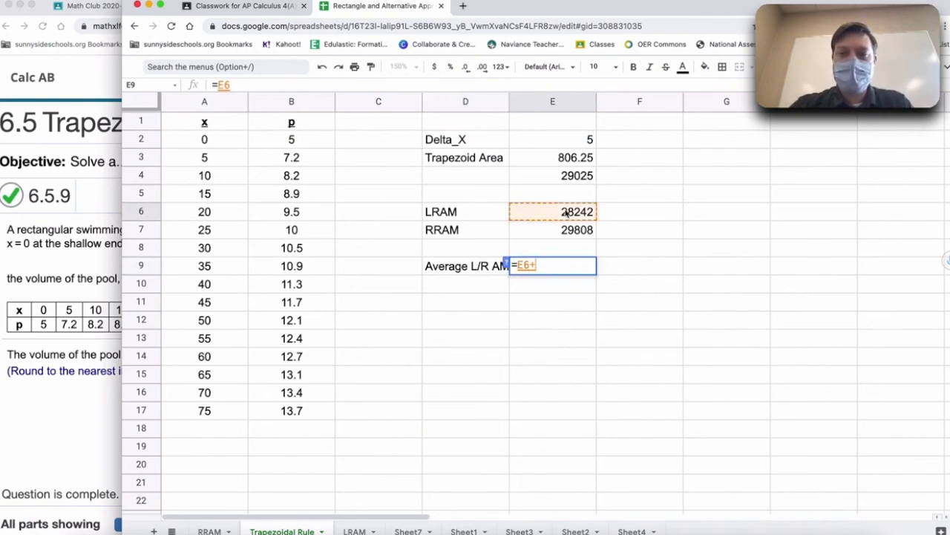
click(570, 230)
text())
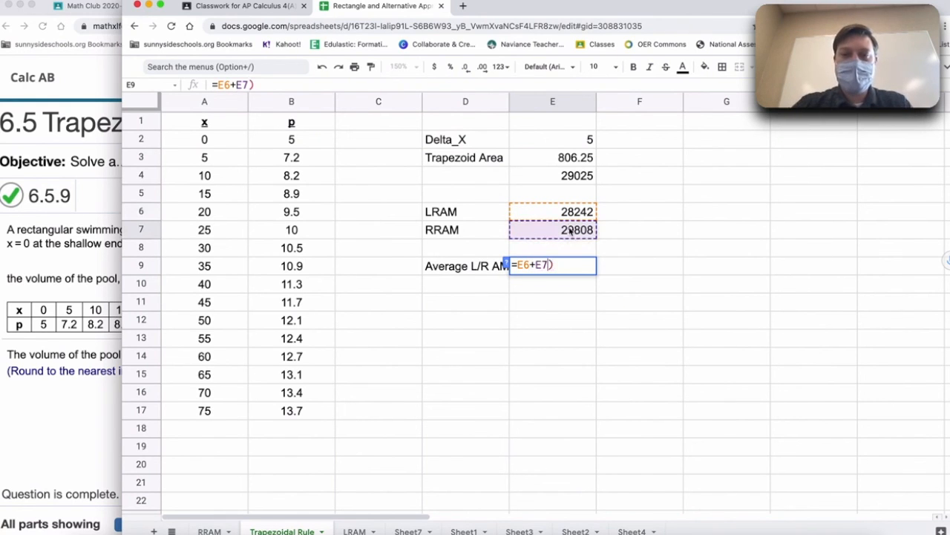
key(Left)
key(Left)
key(Left)
key(Left)
key(Left)
key(Left)
text(()
key(Right)
key(Right)
key(Right)
key(Right)
key(Right)
key(Right)
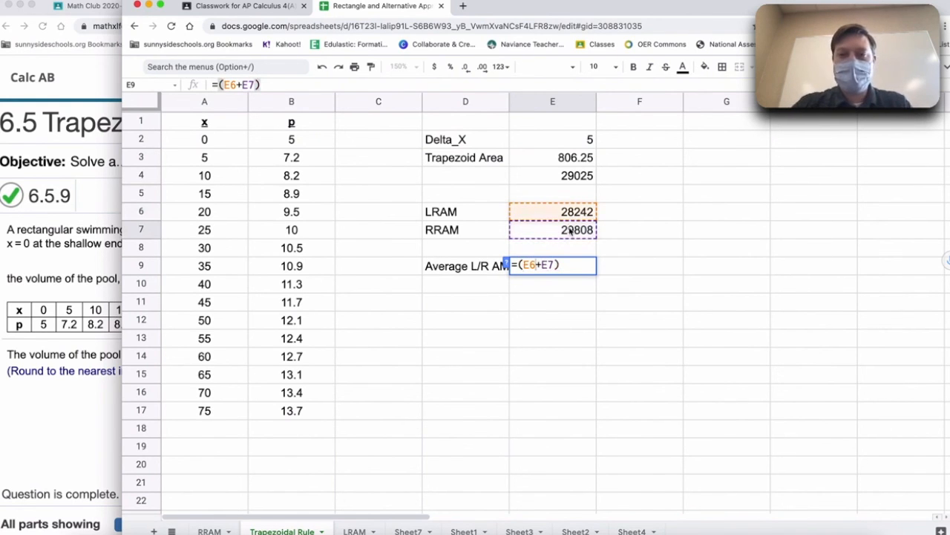
text(/2)
key(Return)
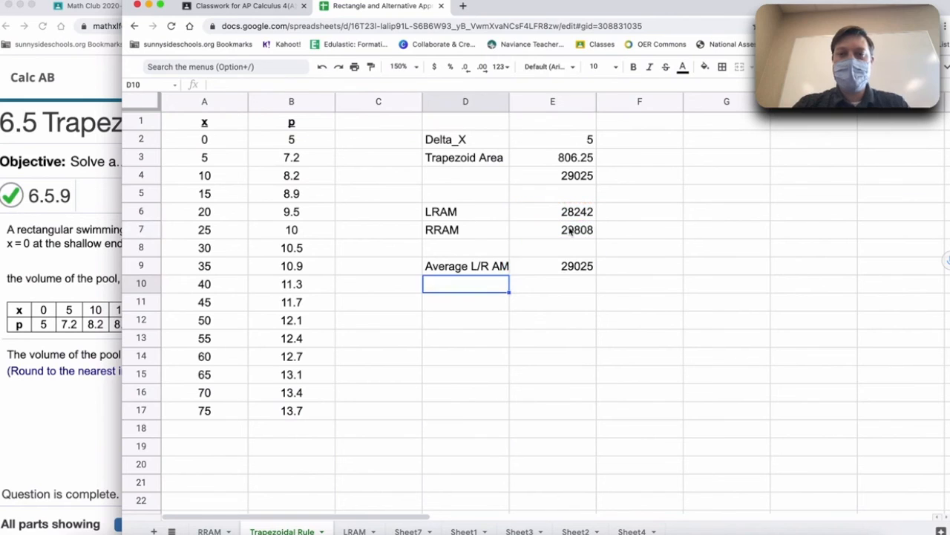